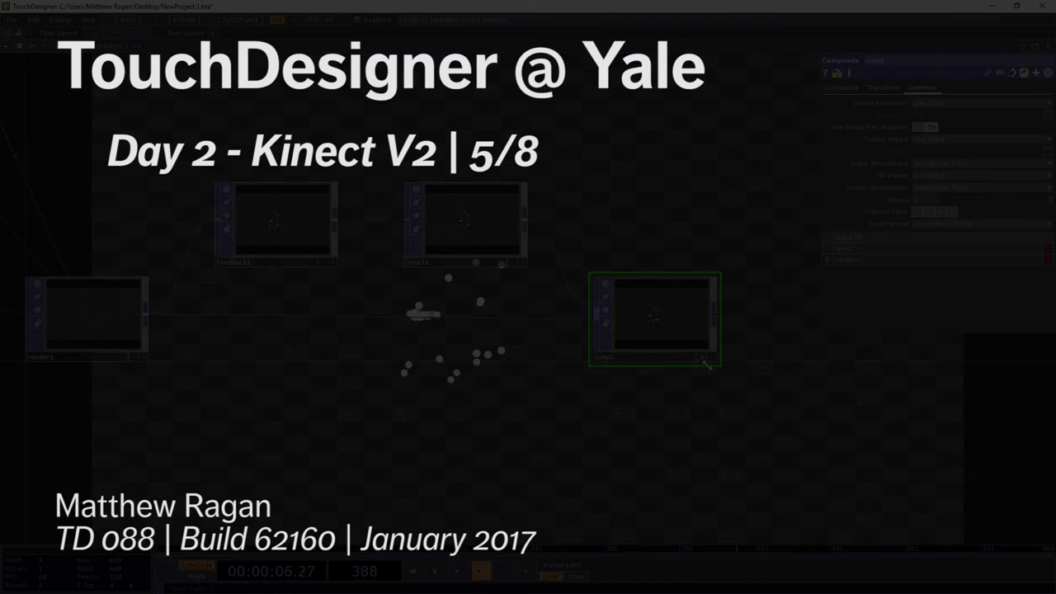
Step: Add a Null TOP after comp1 and name it null_final
click(702, 360)
right_click(716, 314)
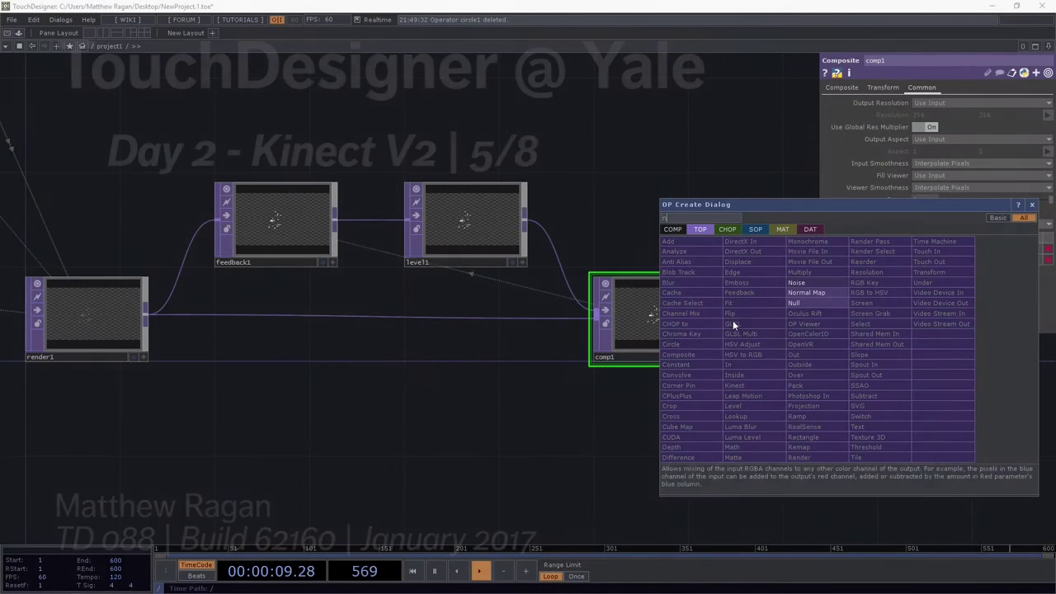
text(n)
click(818, 304)
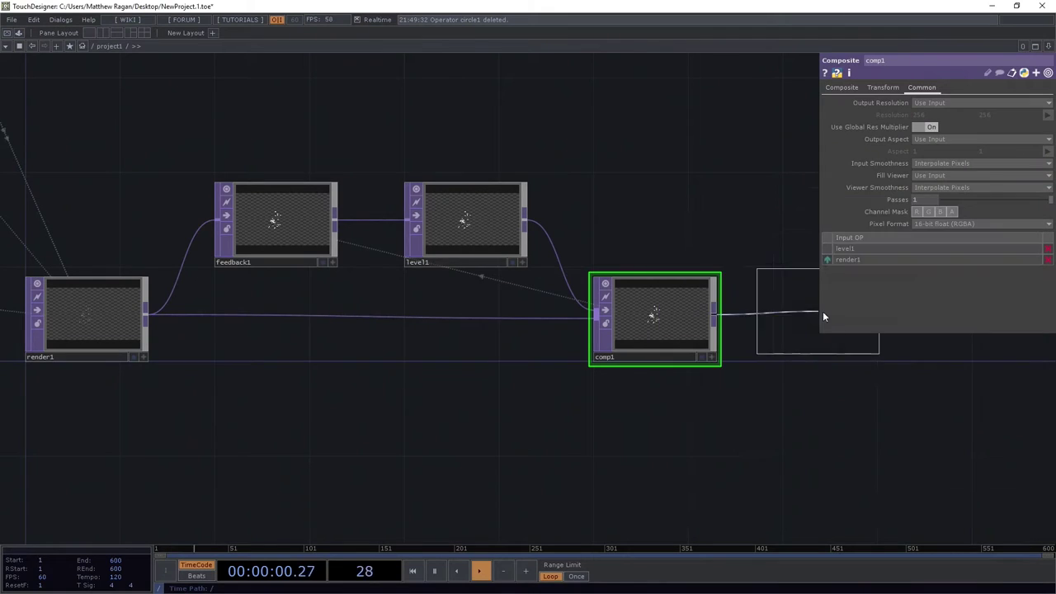
click(824, 311)
drag(832, 428, 674, 404)
drag(664, 290, 670, 302)
scroll(668, 303, up, 4)
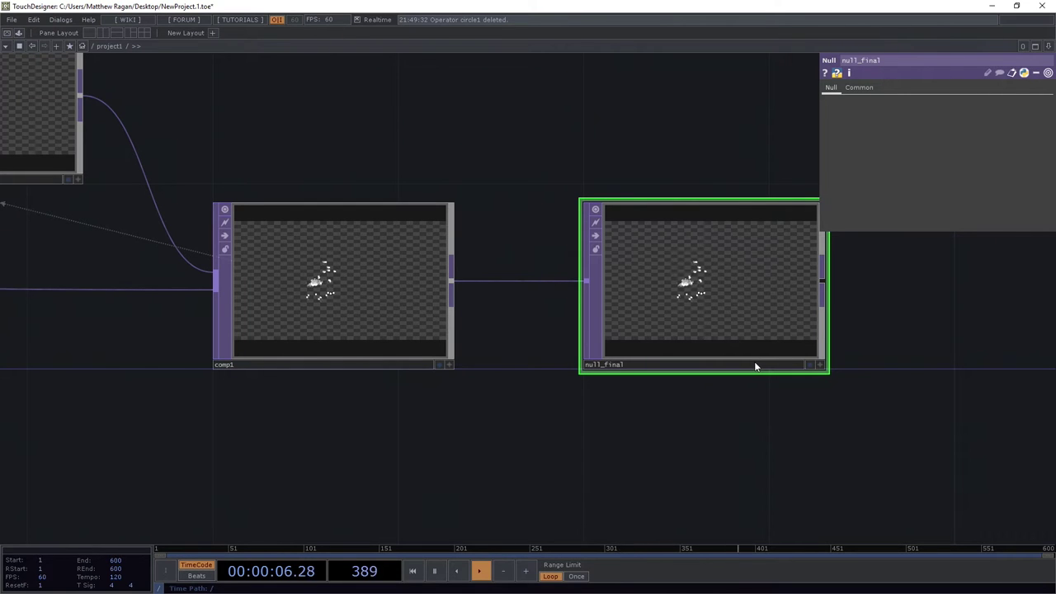
Step: Display null_final as the network background and move level1, comp1 and null_final farther from feedback1
click(810, 366)
scroll(649, 334, down, 4)
drag(643, 264, 754, 445)
drag(674, 370, 684, 270)
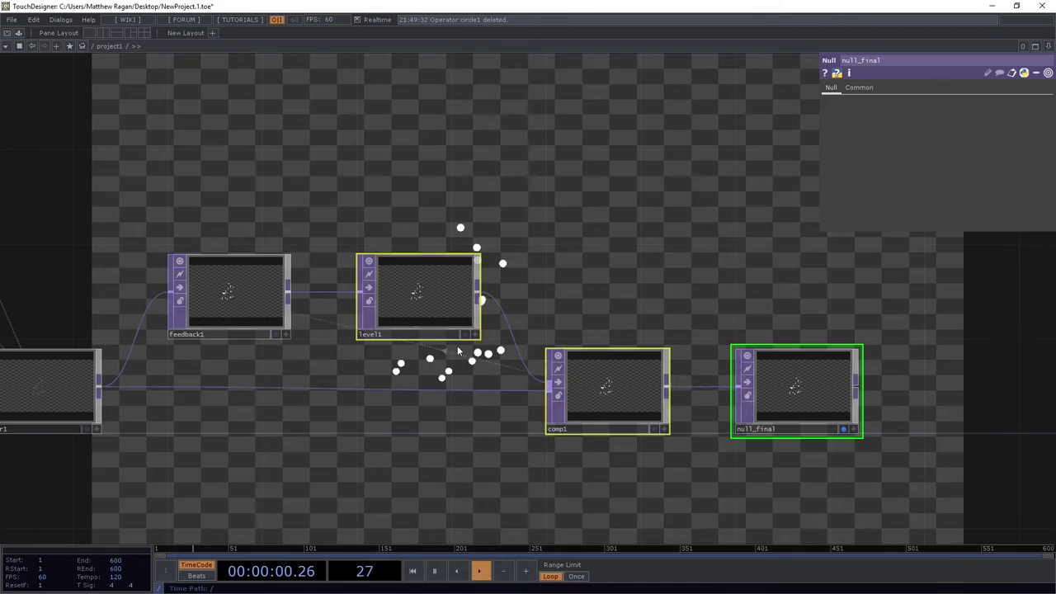
scroll(428, 310, up, 4)
drag(381, 321, 548, 323)
drag(241, 367, 369, 358)
Step: Move feedback1 toward level1 and back to its place beside render1
drag(165, 306, 405, 305)
scroll(409, 307, down, 7)
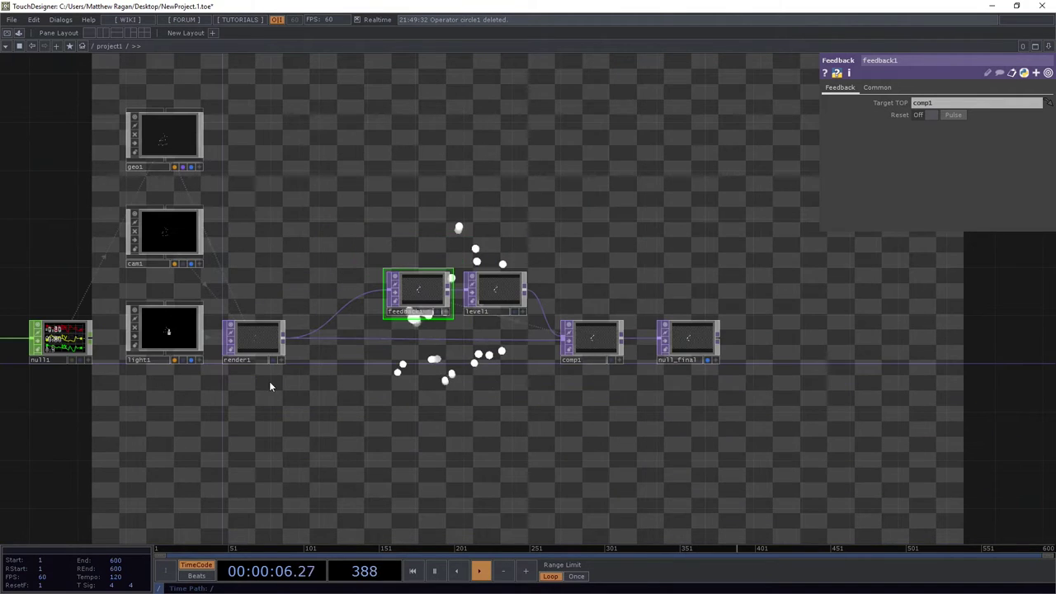
scroll(396, 306, up, 8)
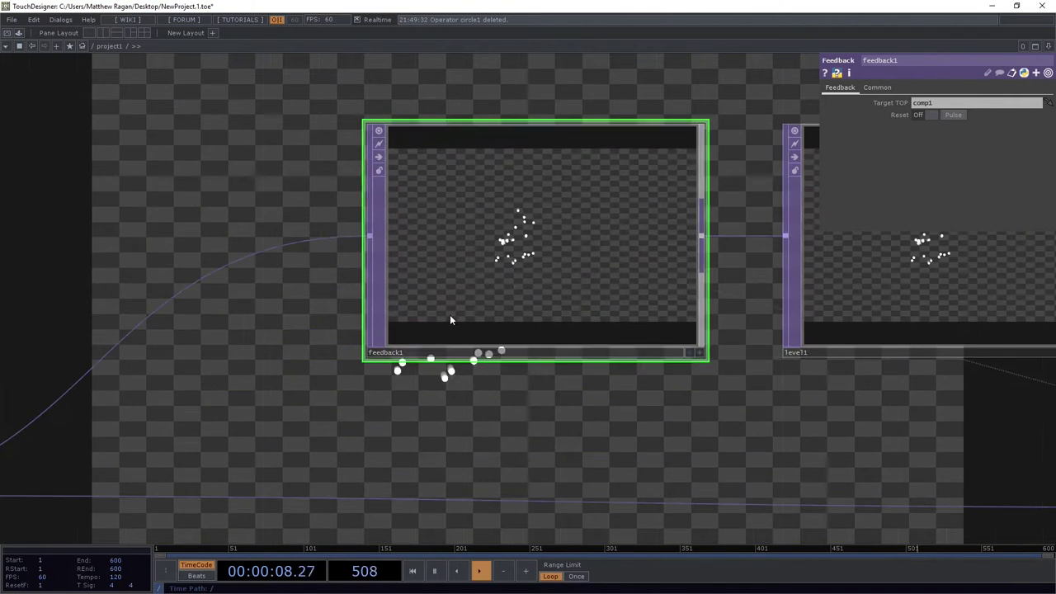
drag(448, 317, 73, 315)
drag(213, 425, 457, 417)
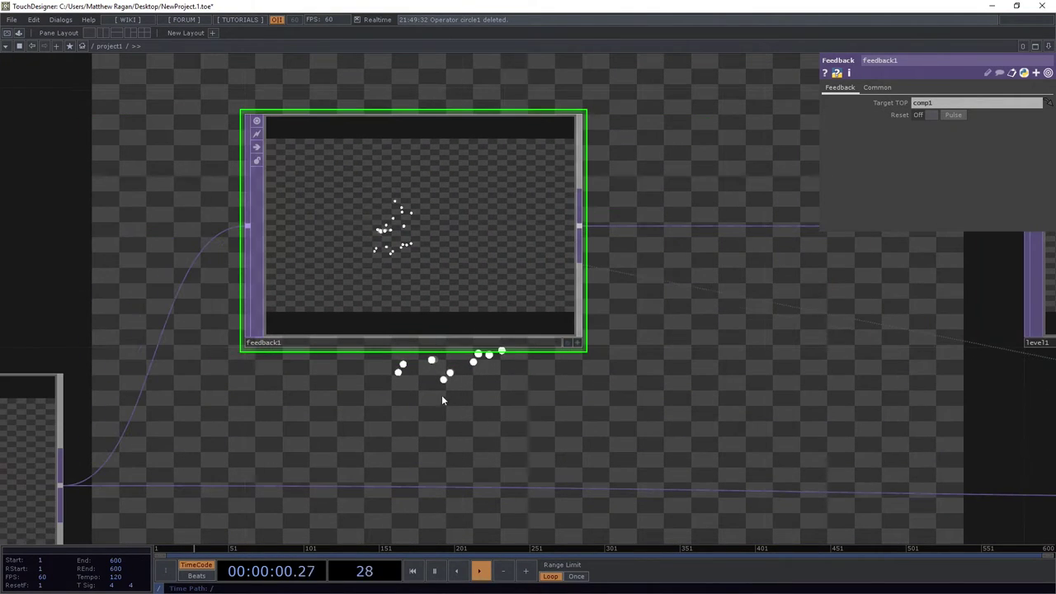
scroll(442, 400, down, 4)
scroll(432, 200, down, 4)
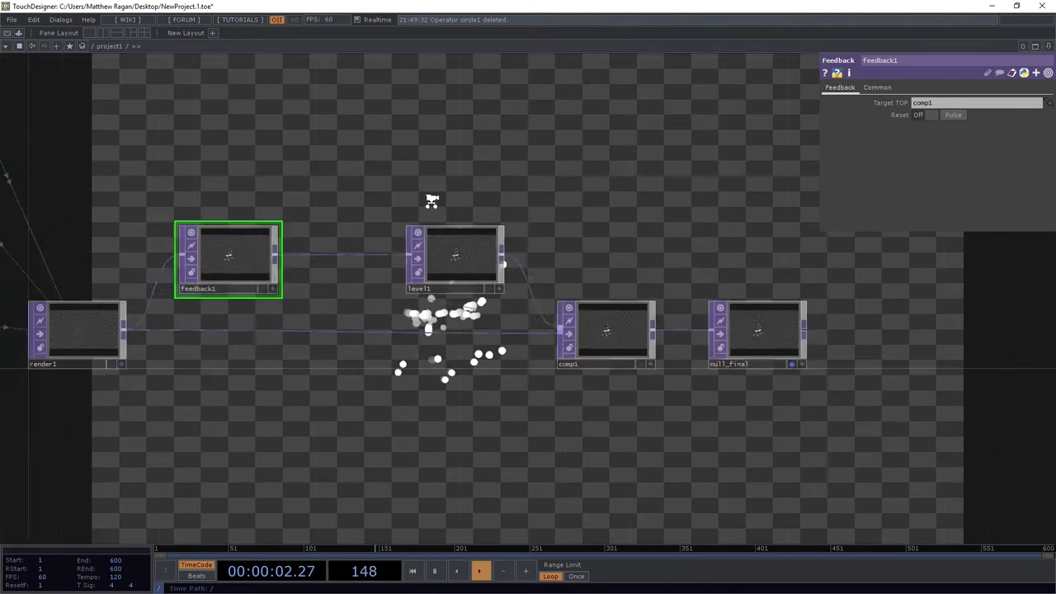
Step: Move level1 and its downstream nodes farther away to leave a full node's gap after feedback1
click(470, 247)
scroll(409, 289, up, 5)
drag(414, 290, 571, 294)
drag(385, 172, 567, 297)
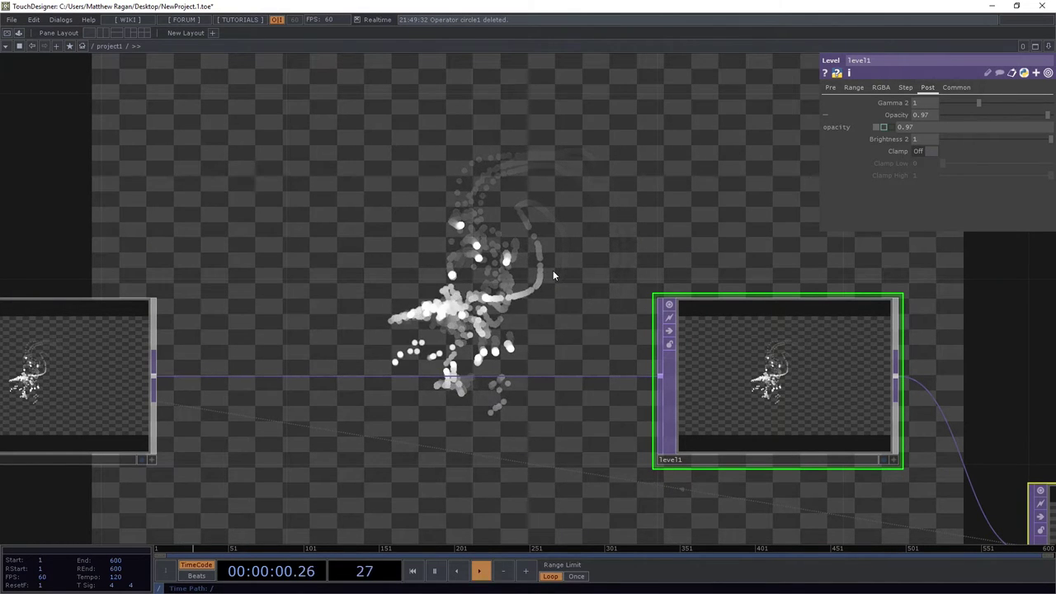
Step: Insert a Blur TOP on the wire between feedback1 and level1 and align it with the row
right_click(423, 379)
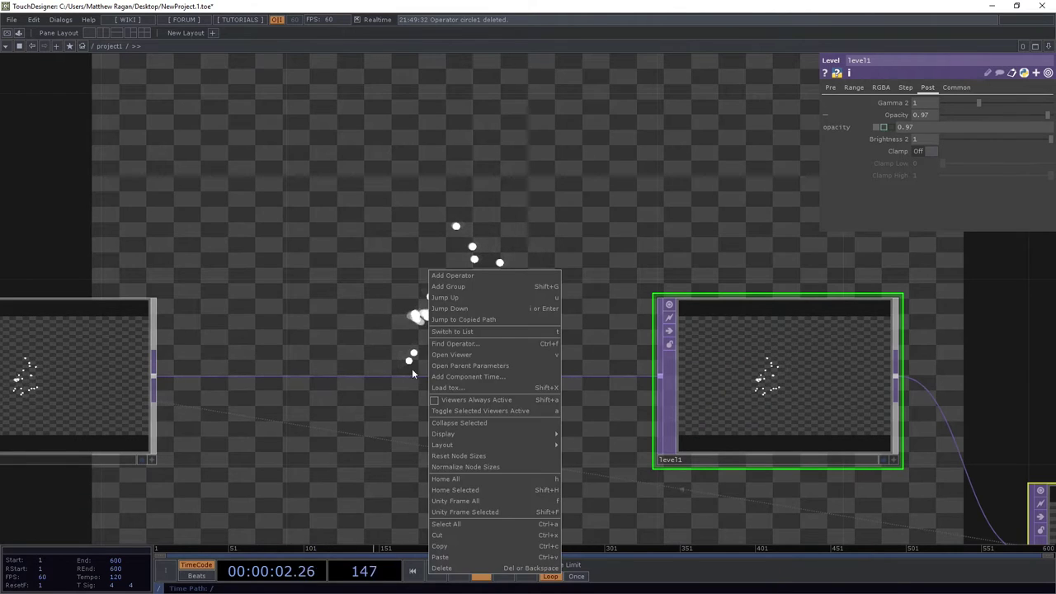
click(411, 369)
right_click(387, 376)
click(398, 364)
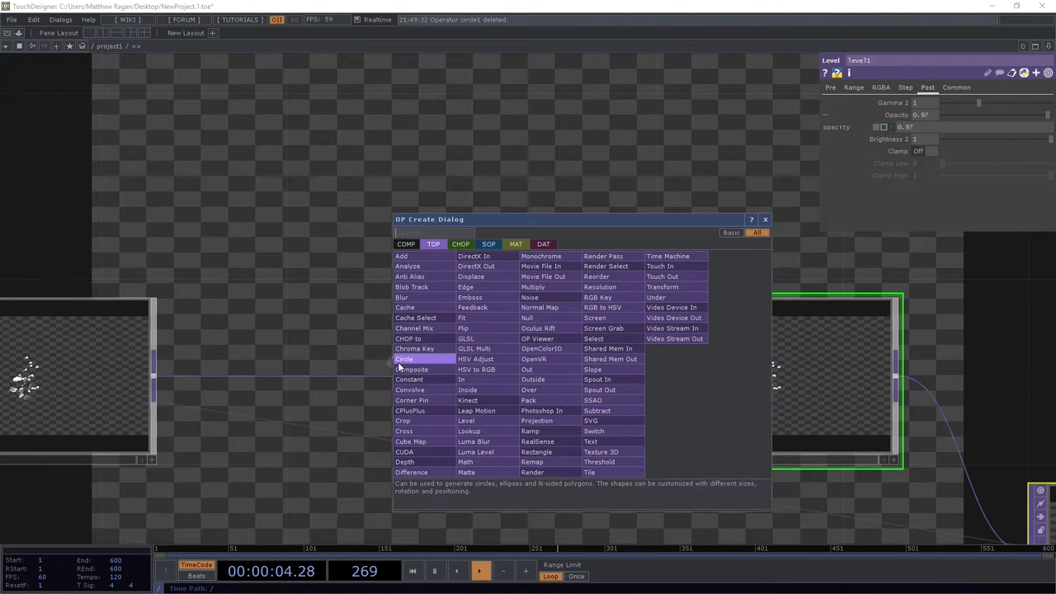
text(bl)
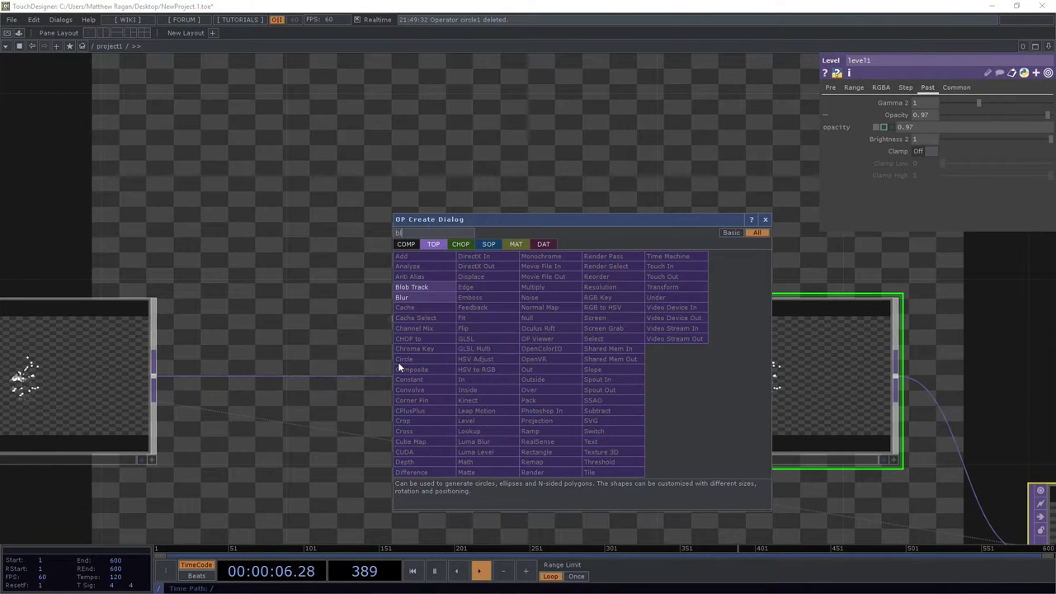
click(402, 297)
click(410, 340)
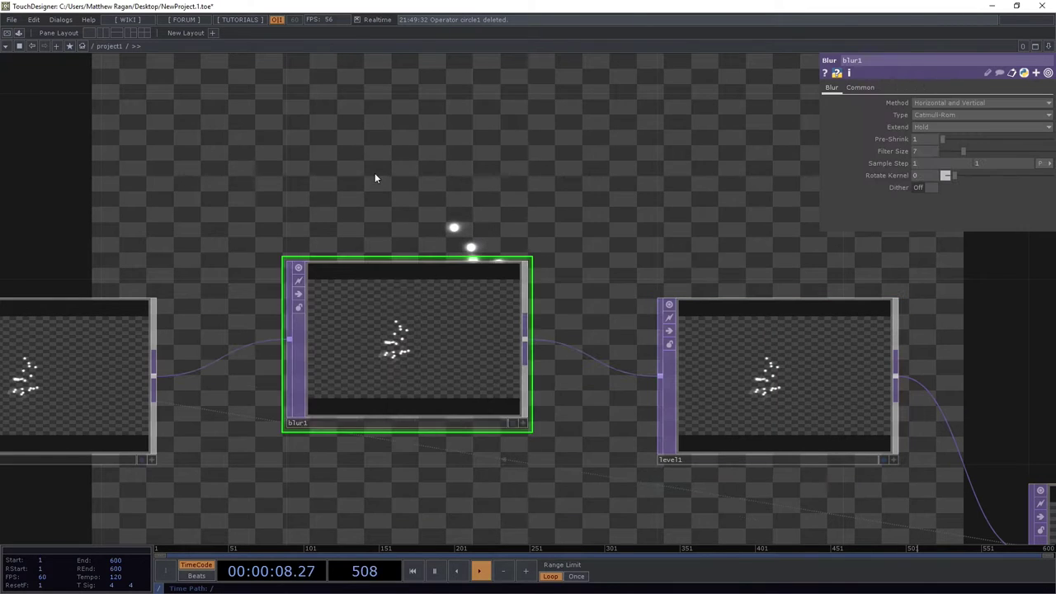
drag(397, 410, 397, 409)
Step: Examine the blurred feedback trails in the background output and the chain of nodes that produces them
drag(462, 224, 437, 321)
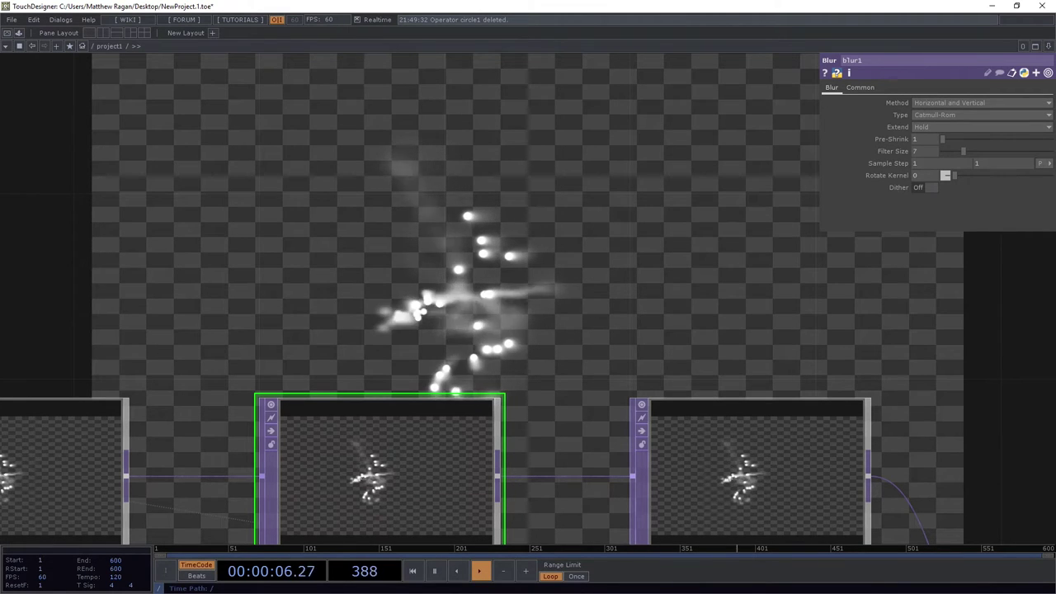
drag(528, 231, 412, 120)
scroll(413, 120, down, 3)
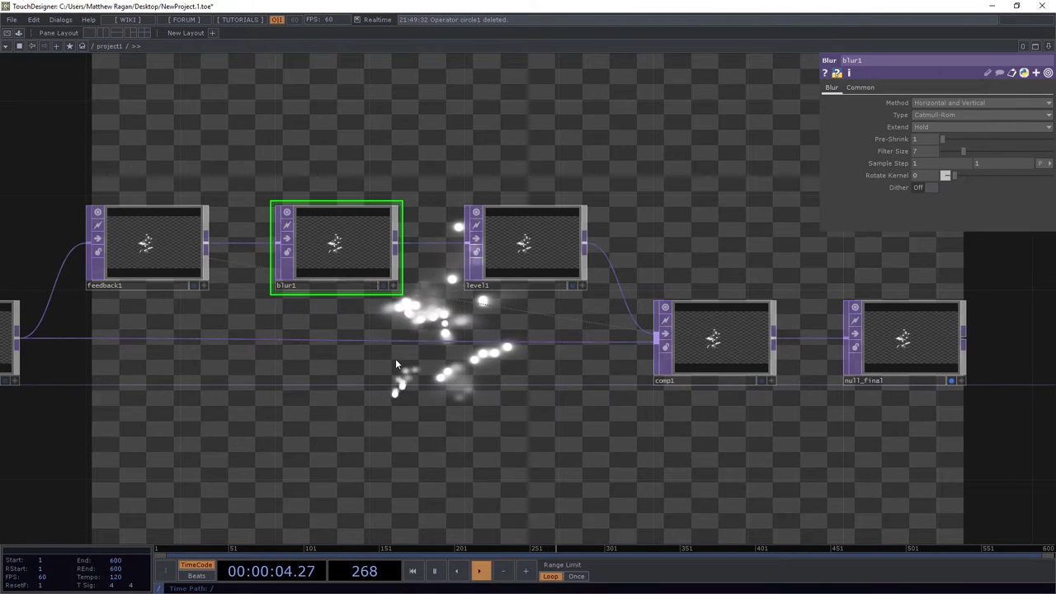
drag(458, 205, 397, 222)
scroll(397, 222, up, 4)
drag(369, 185, 501, 399)
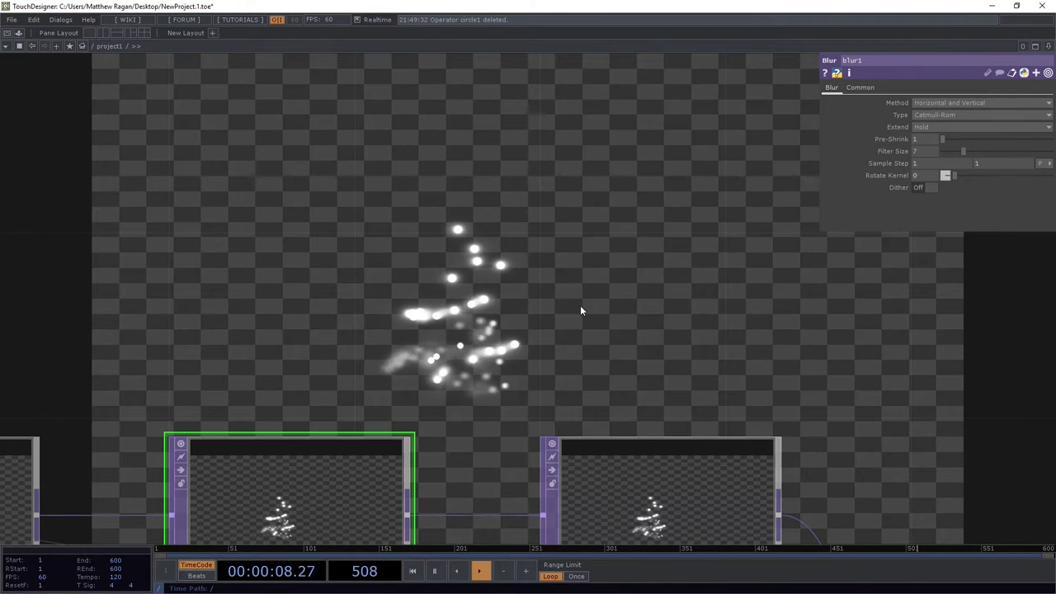
drag(581, 310, 427, 210)
scroll(427, 211, down, 3)
drag(456, 268, 455, 348)
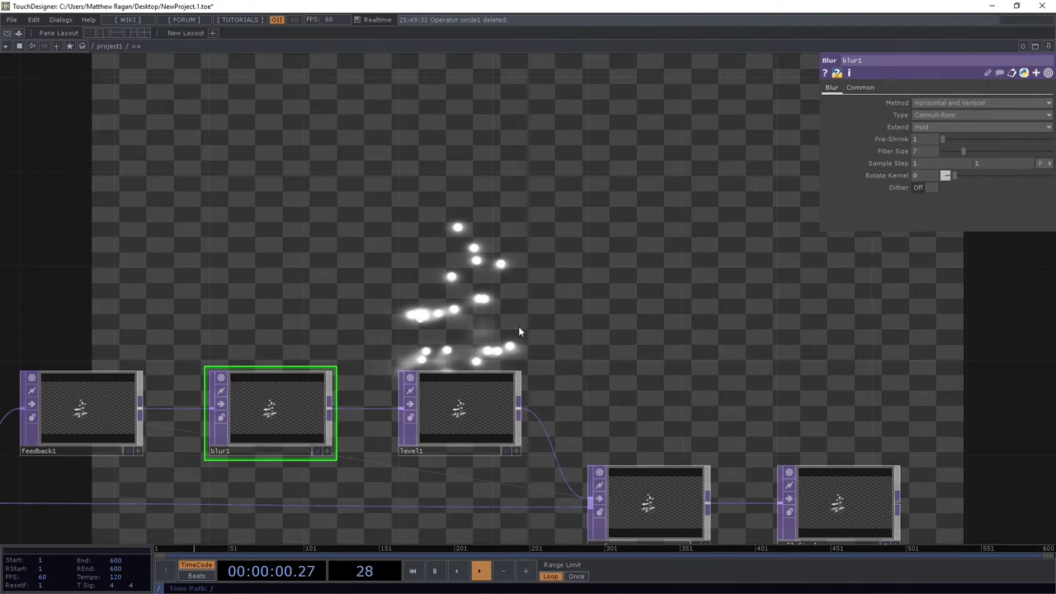
Step: Shift level1, comp1 and null_final over and insert a Transform TOP between blur1 and level1, aligned with the row
right_drag(817, 505, 864, 514)
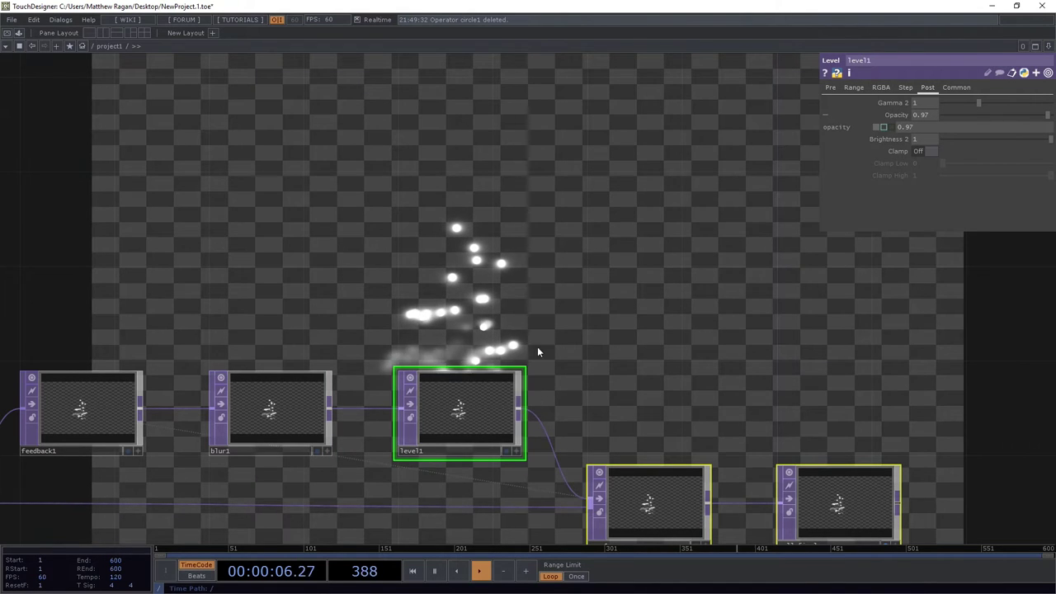
drag(456, 410, 630, 412)
right_click(436, 408)
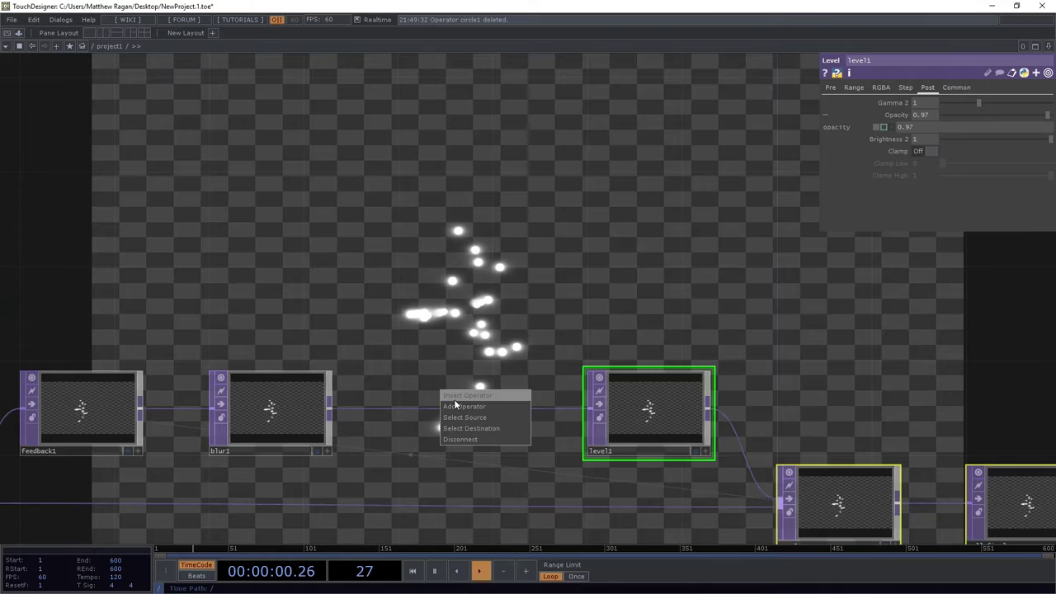
click(454, 397)
text(tran)
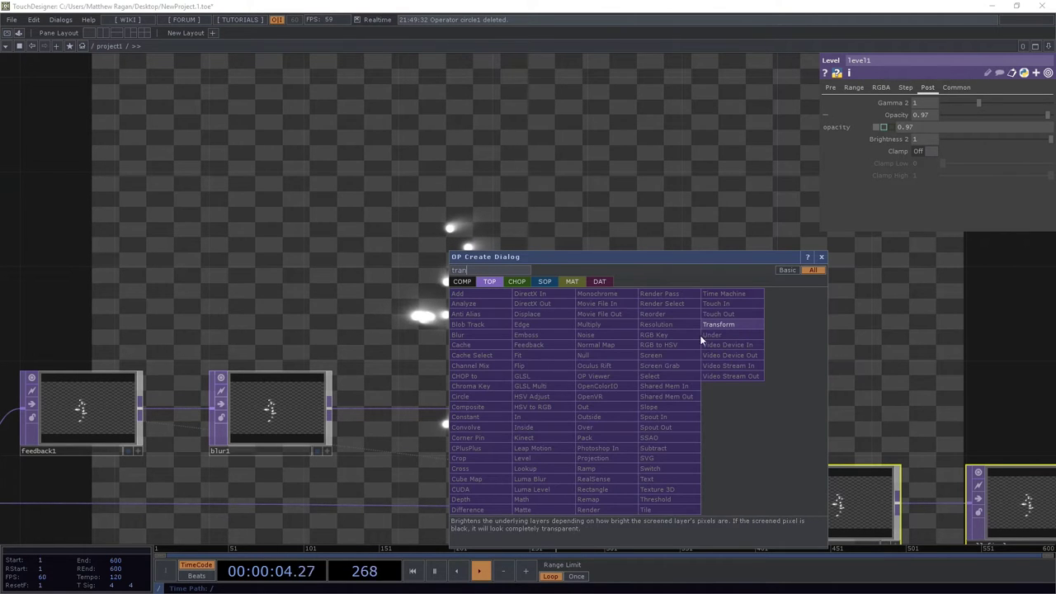
click(744, 325)
click(473, 402)
scroll(473, 405, up, 5)
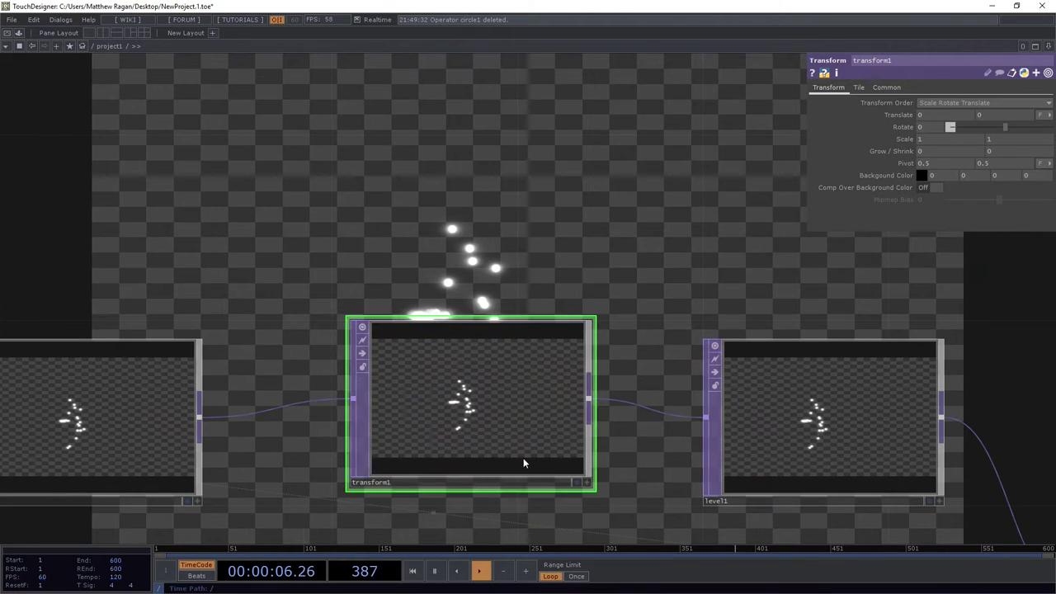
drag(523, 462, 487, 464)
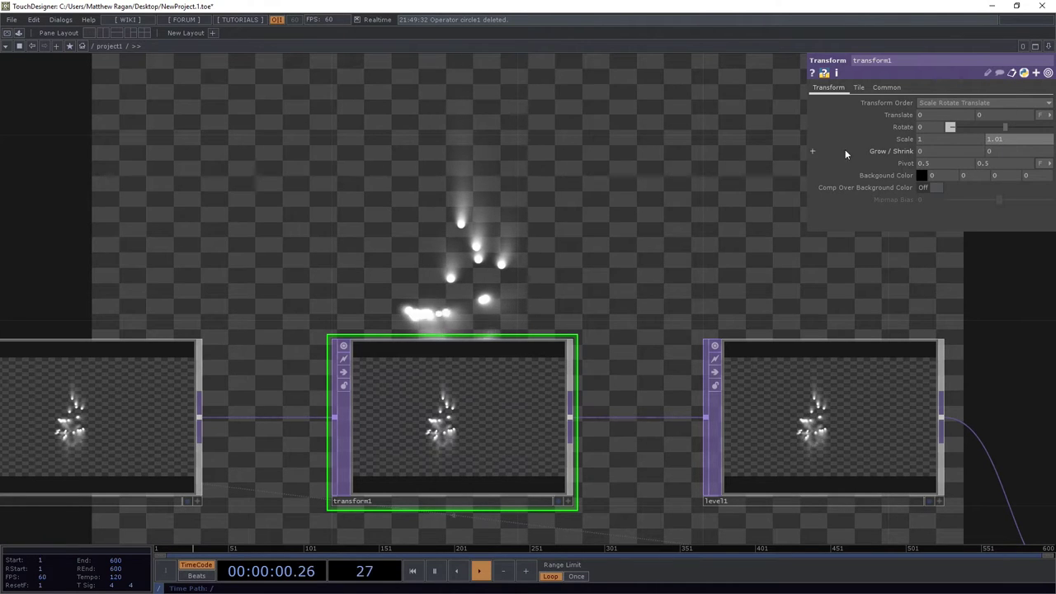
Step: Try vertical scales of 1.022 and 0 on transform1 and reset the vertical scale to 1
drag(772, 206, 741, 338)
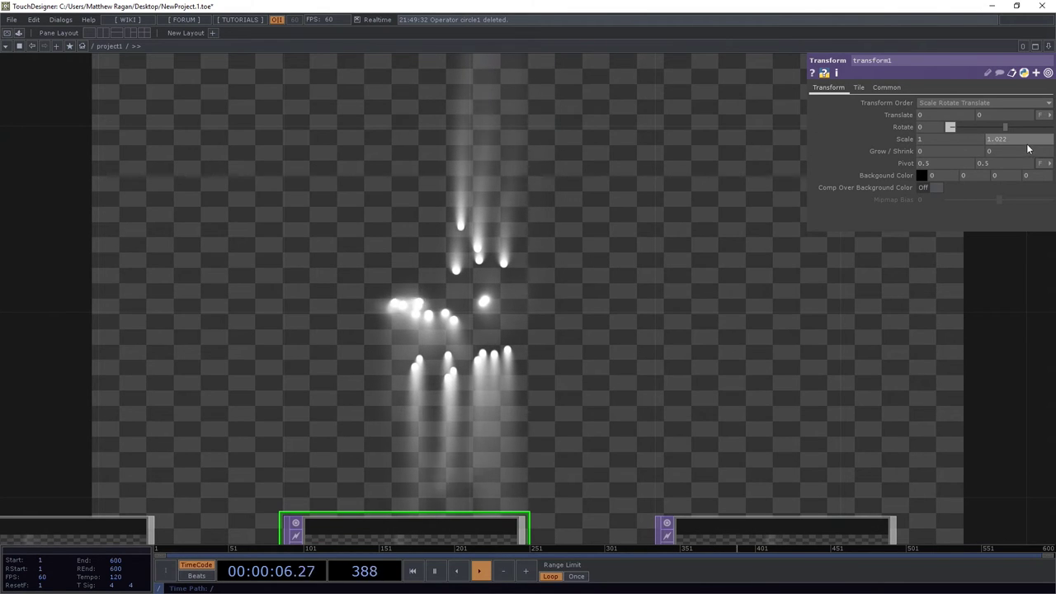
text(0)
key(Return)
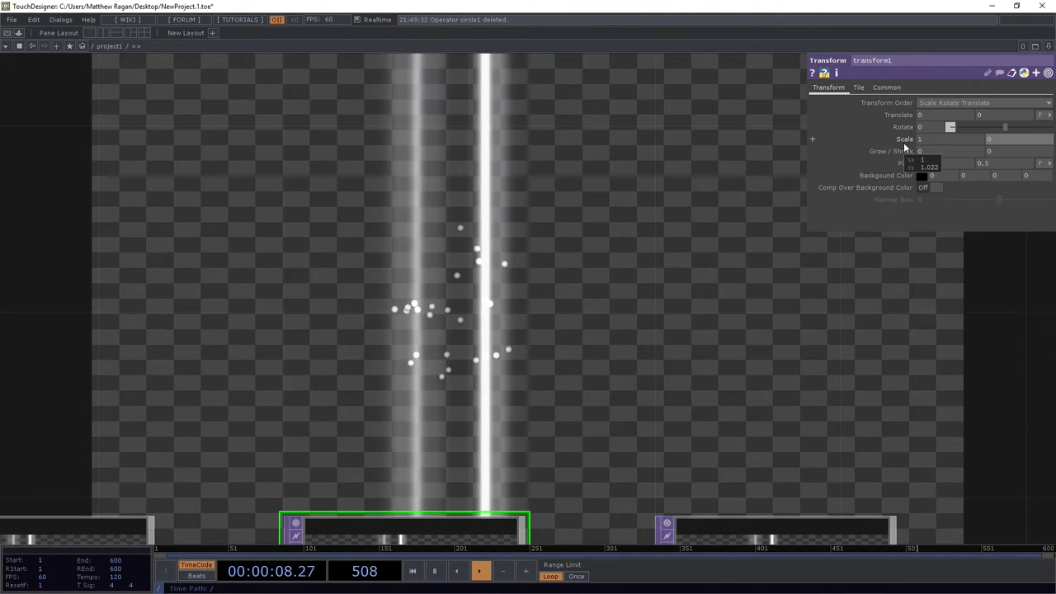
click(1014, 140)
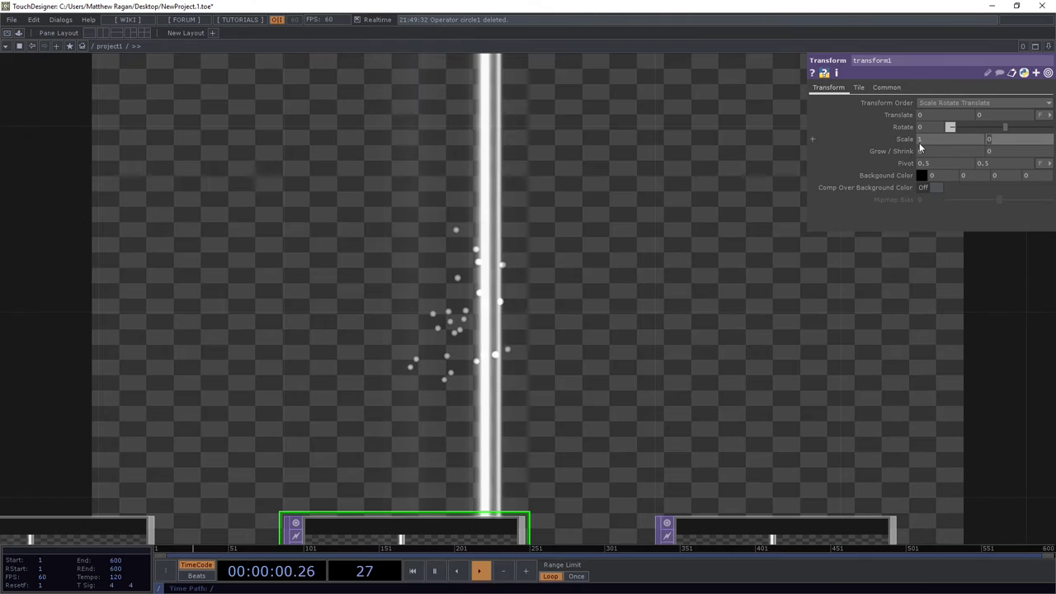
text(1)
key(Return)
Step: Try a horizontal scale of 1.018 on transform1 and reset the horizontal scale to 1.0
middle_drag(939, 141, 942, 144)
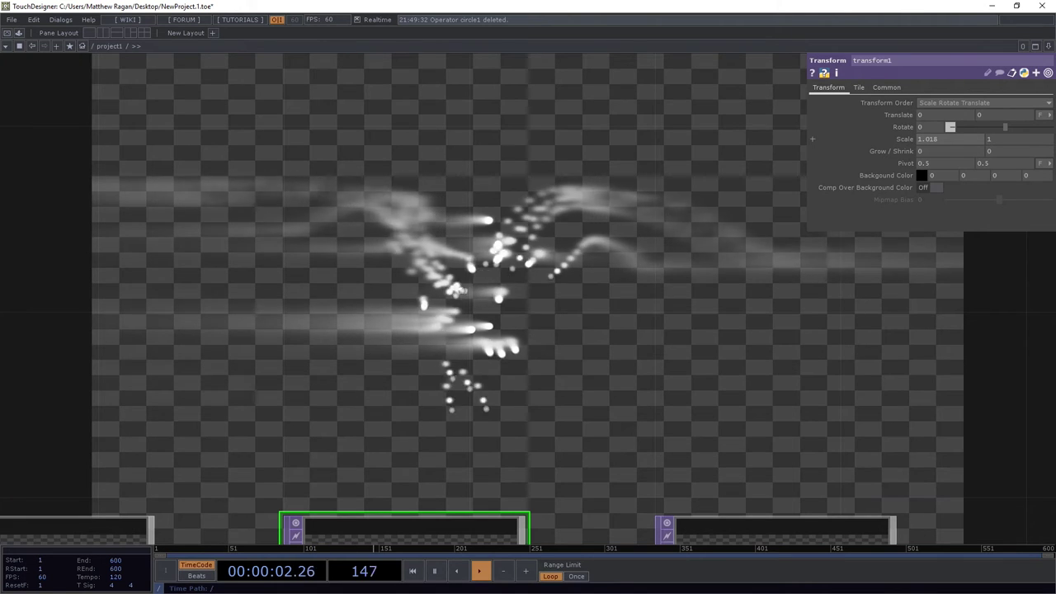
click(948, 140)
text(1.0)
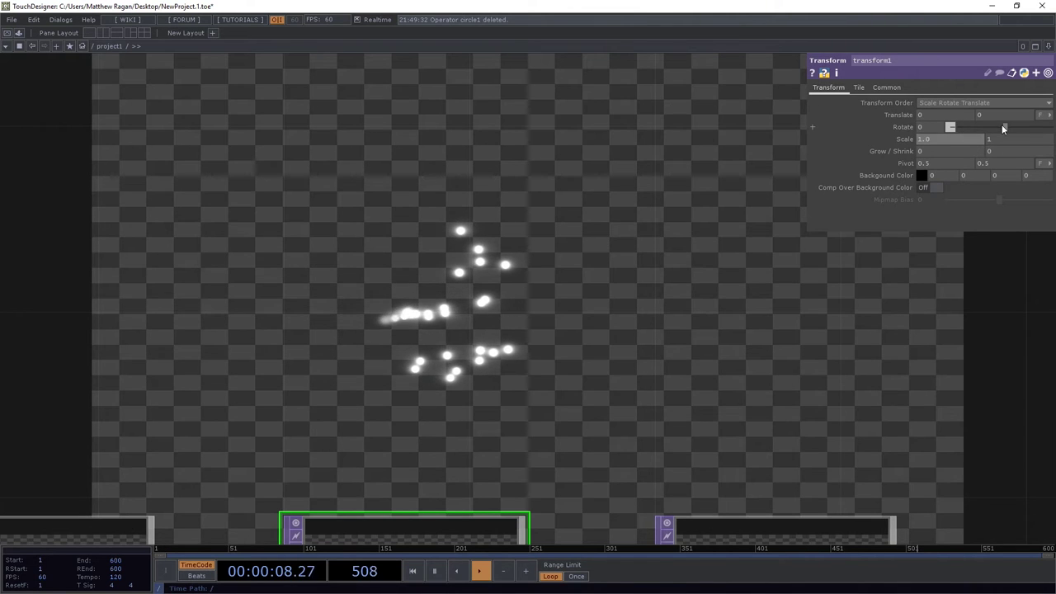
Step: Try rotations of 22 and 1 on transform1 and reset the rotation to 0
drag(1004, 127, 1009, 128)
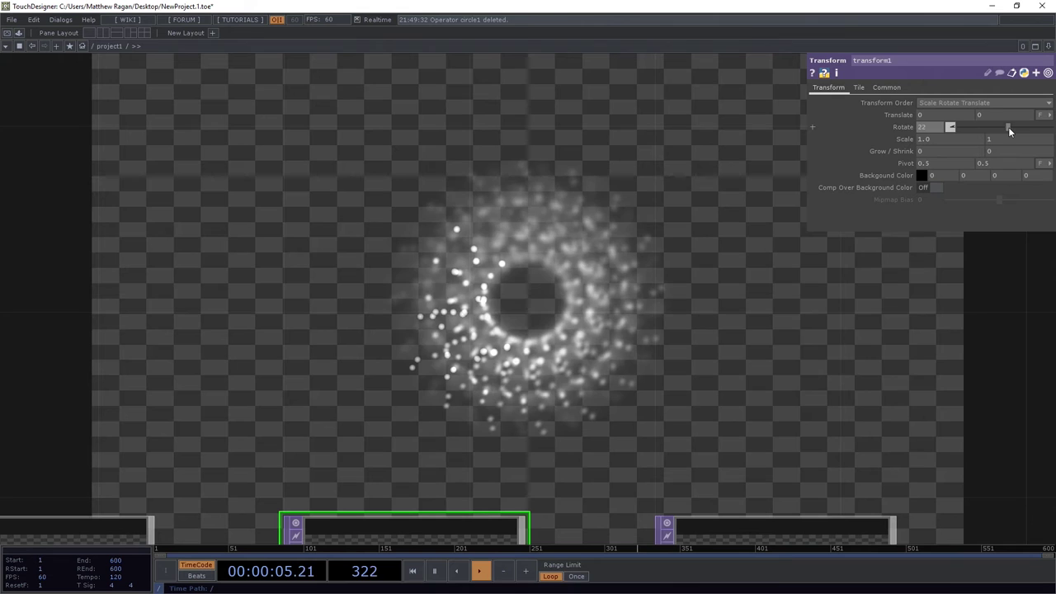
drag(1005, 126, 963, 125)
click(884, 122)
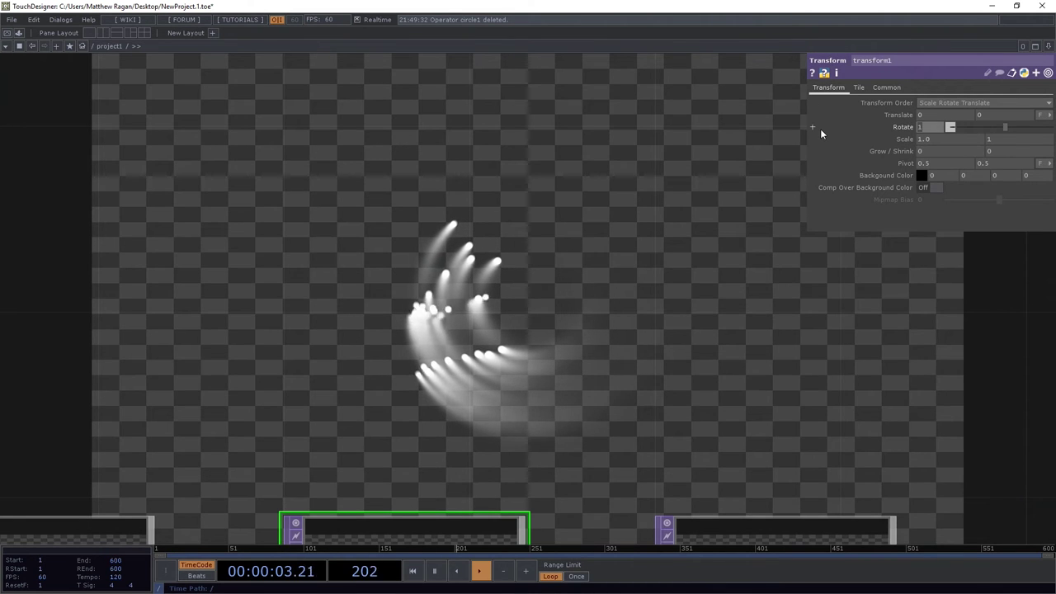
text(0)
key(Return)
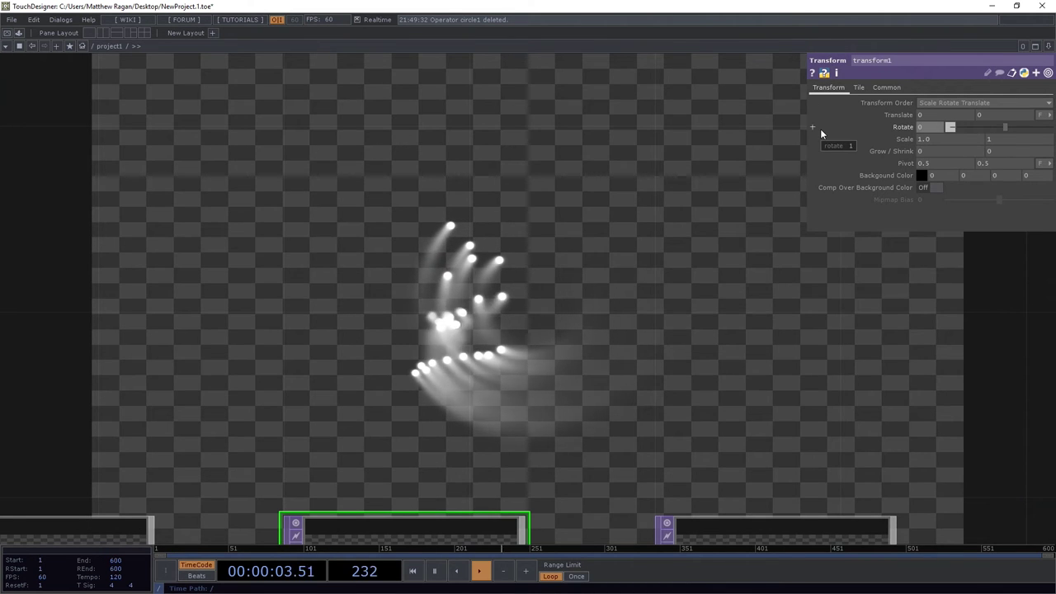
Step: Change transform1's translate unit to pixels and set the horizontal translation to 1
click(1039, 116)
click(1036, 125)
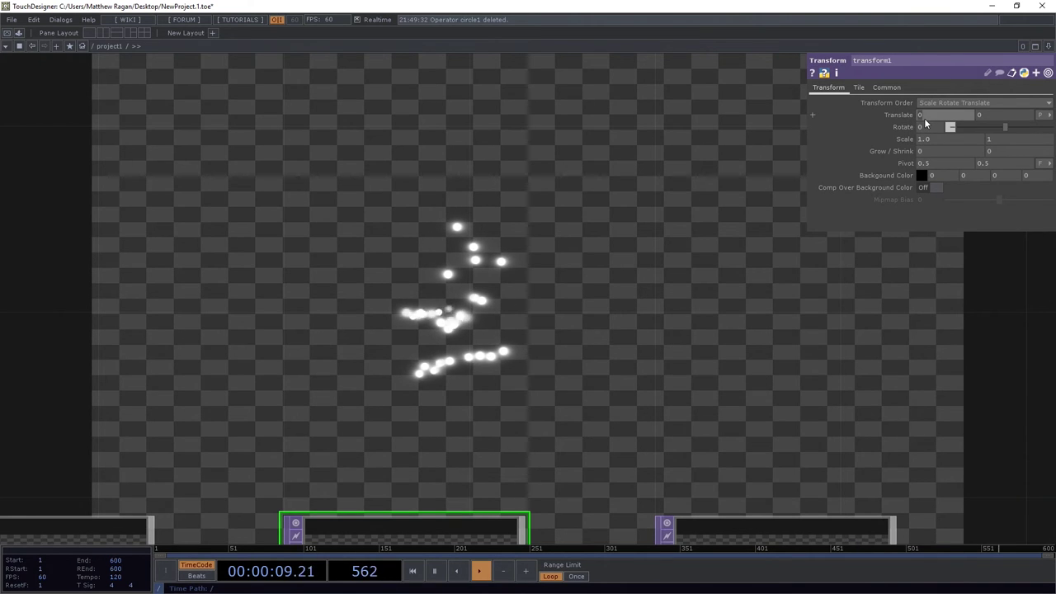
text(1)
key(Return)
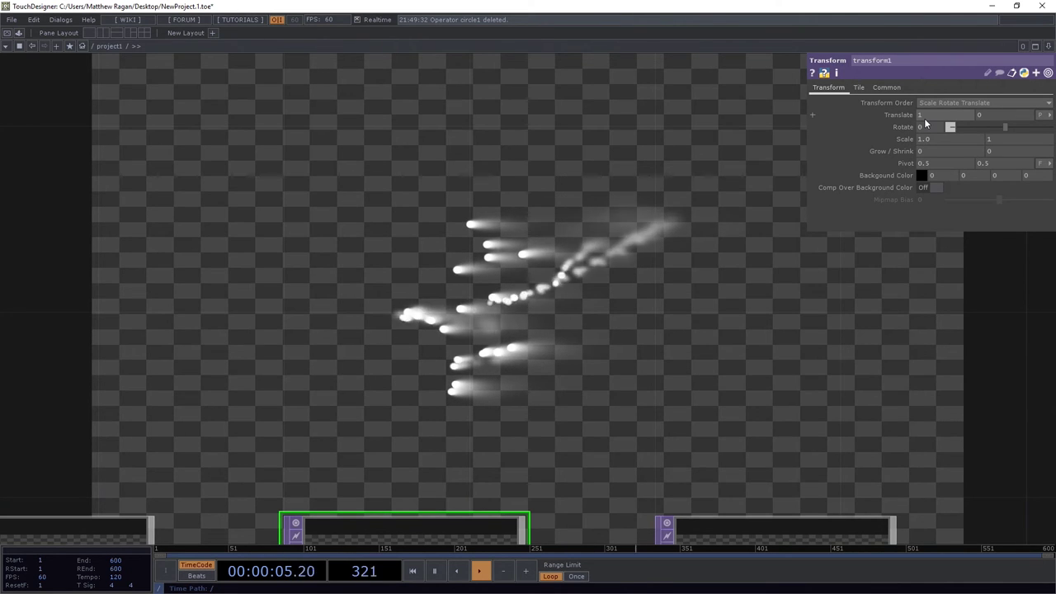
Step: Try a horizontal translation of 10 pixels on transform1 and settle on 5
text(10)
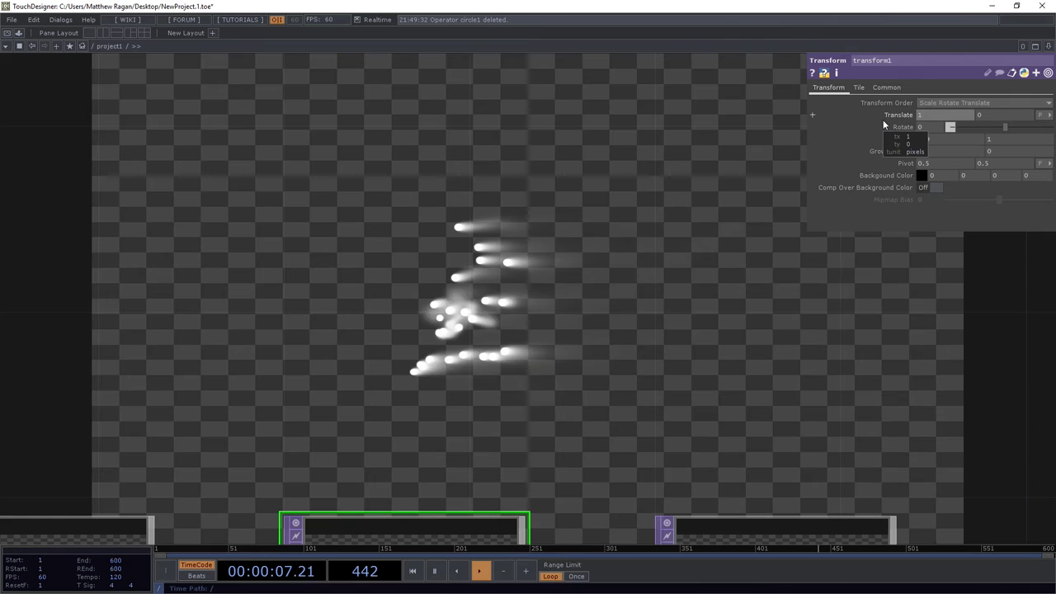
key(Return)
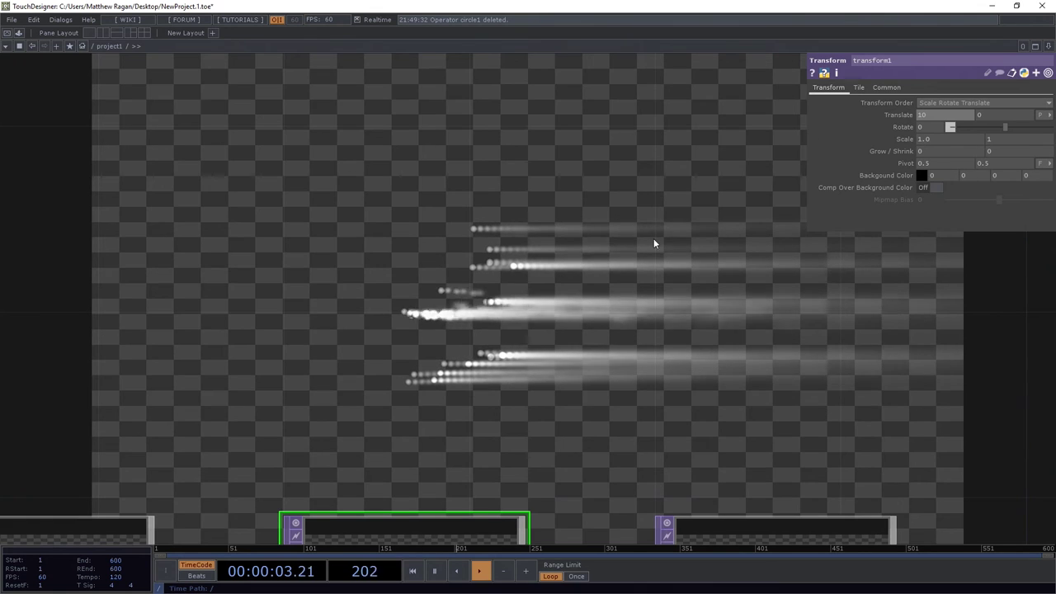
middle_drag(951, 120, 946, 119)
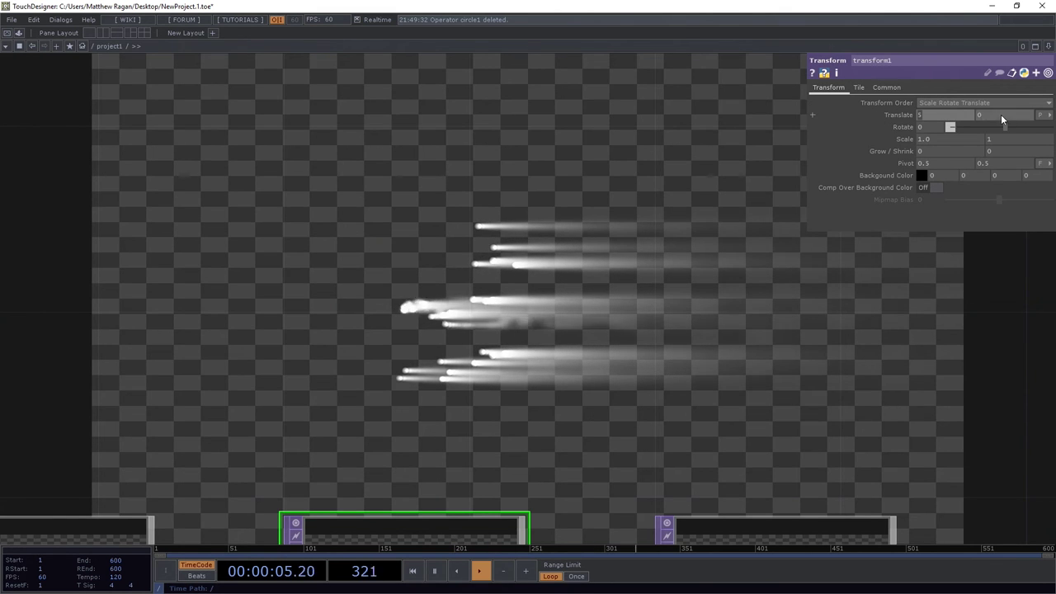
Step: Try a vertical translation of 5 pixels on transform1 and reset its horizontal translation to 0
text(5)
key(Return)
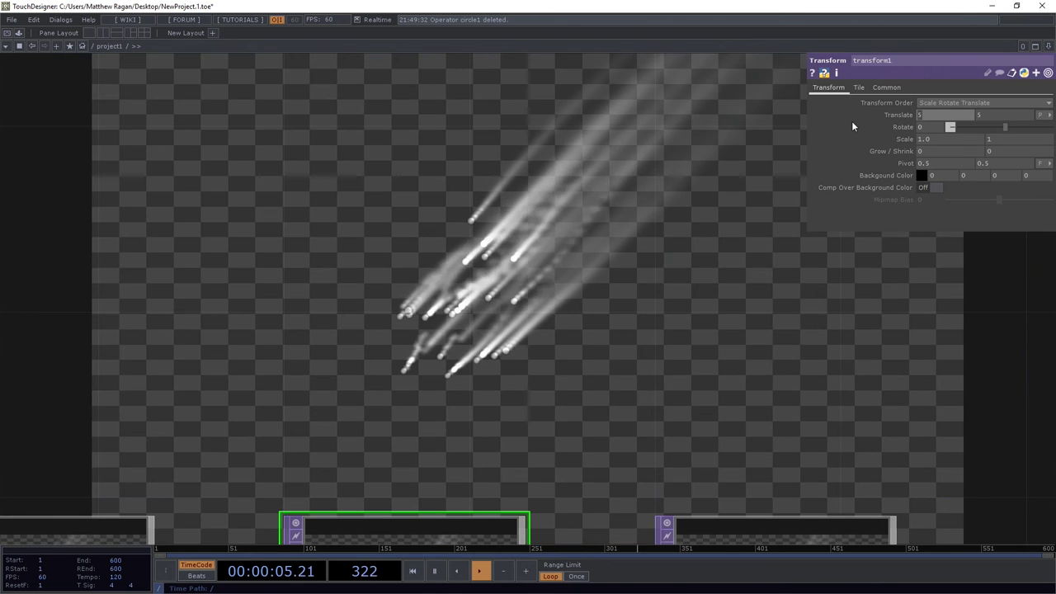
text(0)
key(Return)
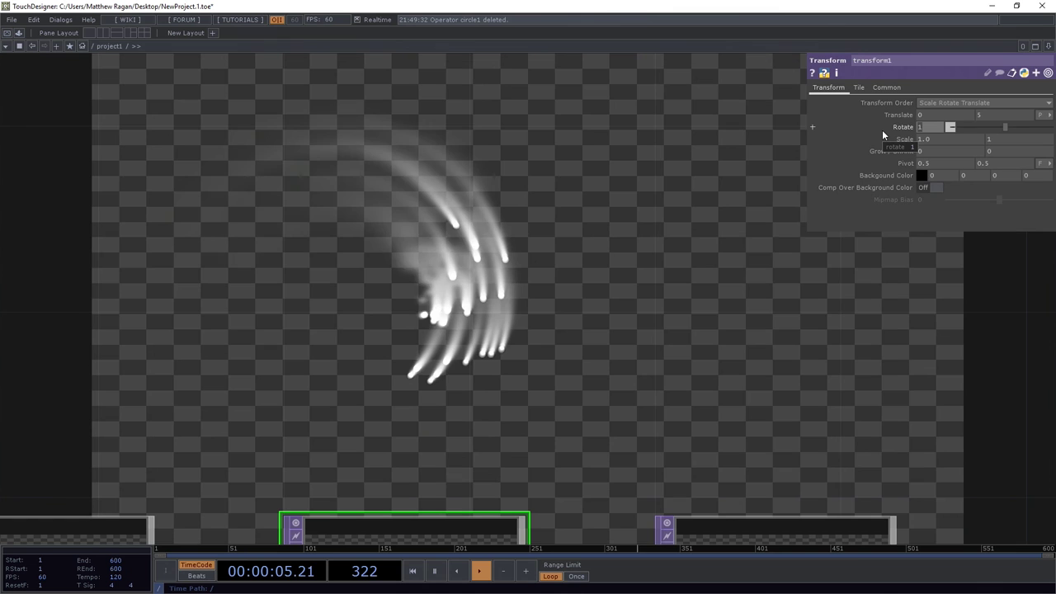
Step: Try rotations of 1 and 2 on transform1, and reset its rotation and vertical translation to 0
text(2)
key(Return)
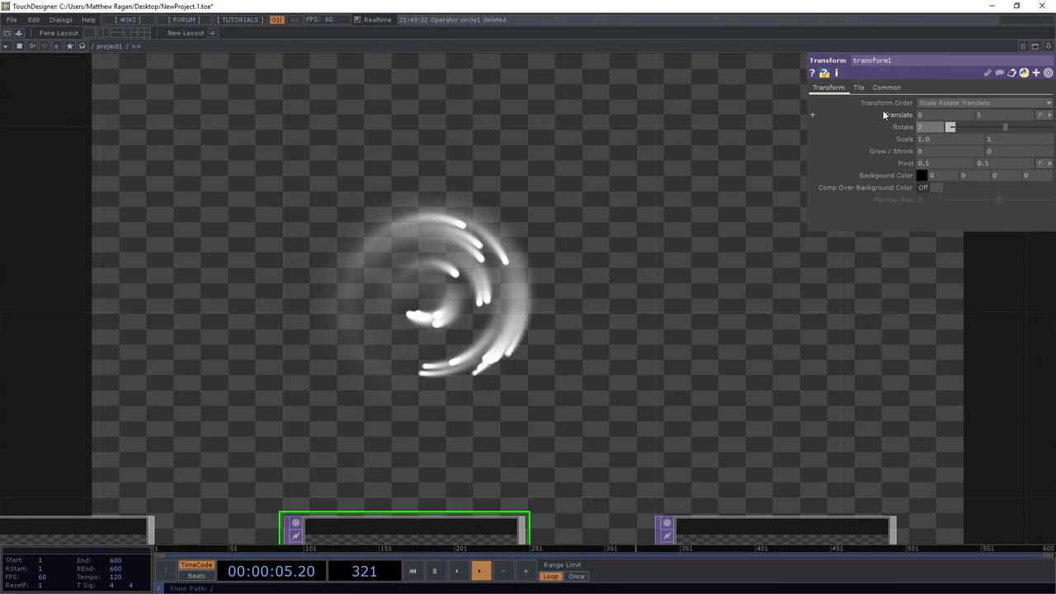
text(0)
key(Return)
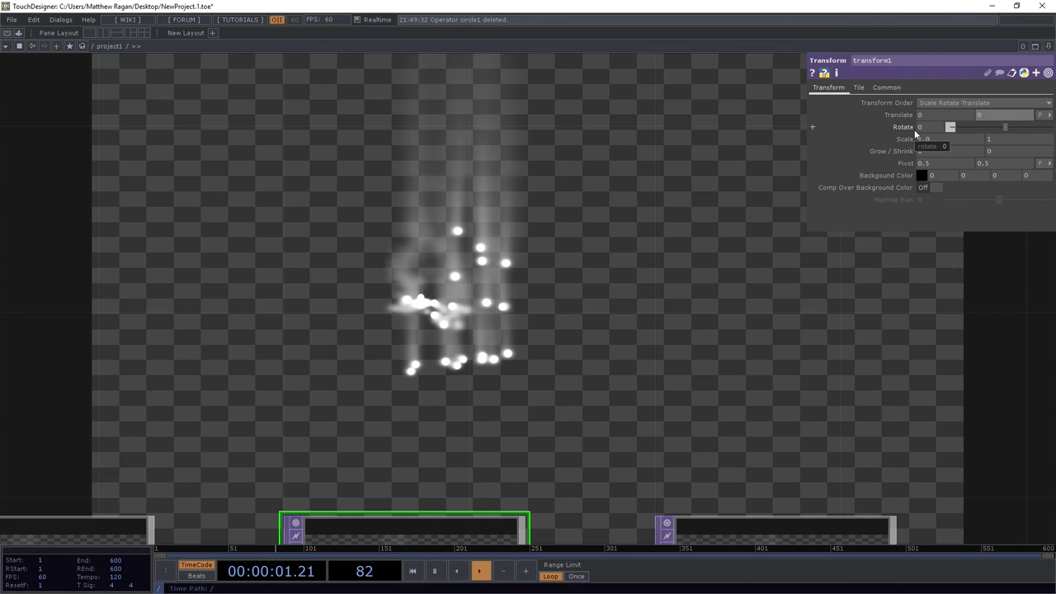
Step: Set transform1's vertical scale to 1.01
text(0.0)
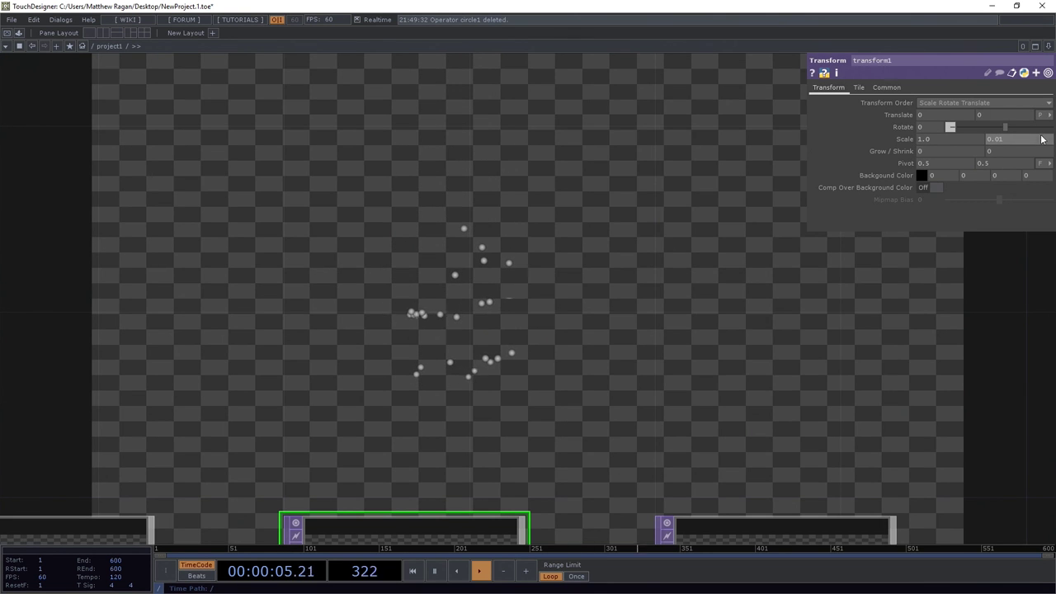
text(1.0)
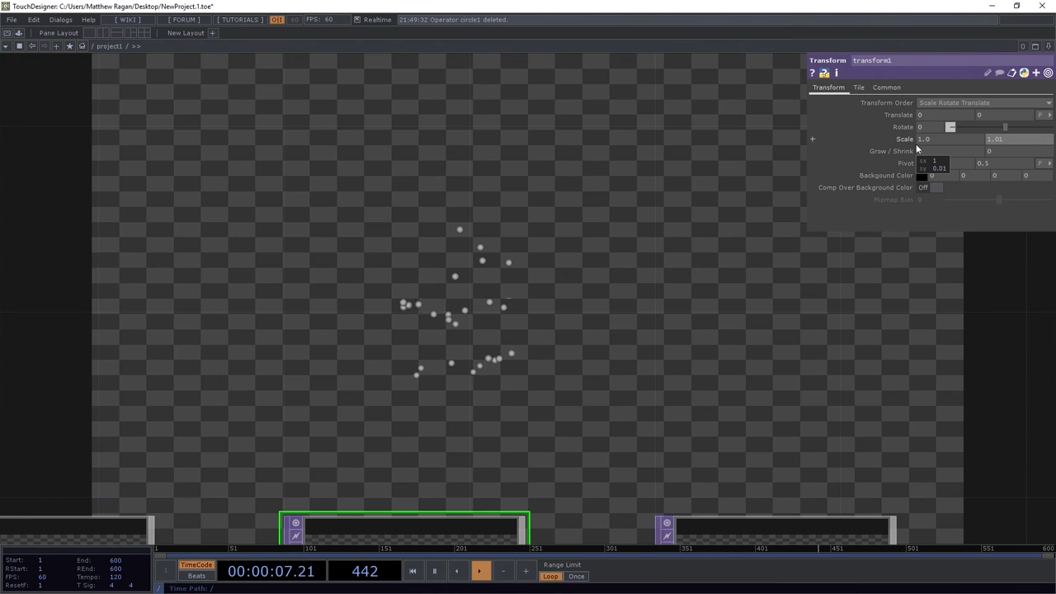